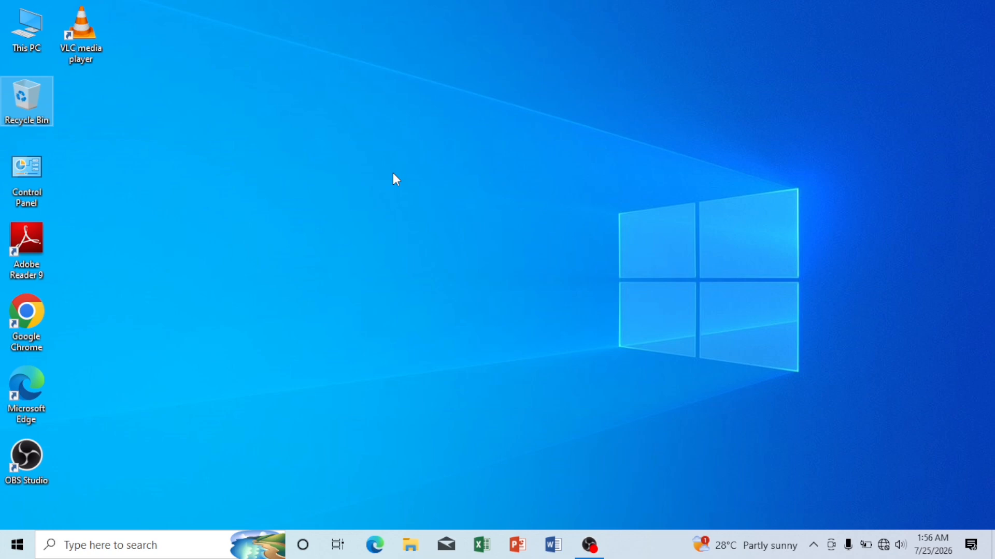
# Step: Refresh the desktop
pyautogui.rightClick(392, 172)
pyautogui.click(451, 217)
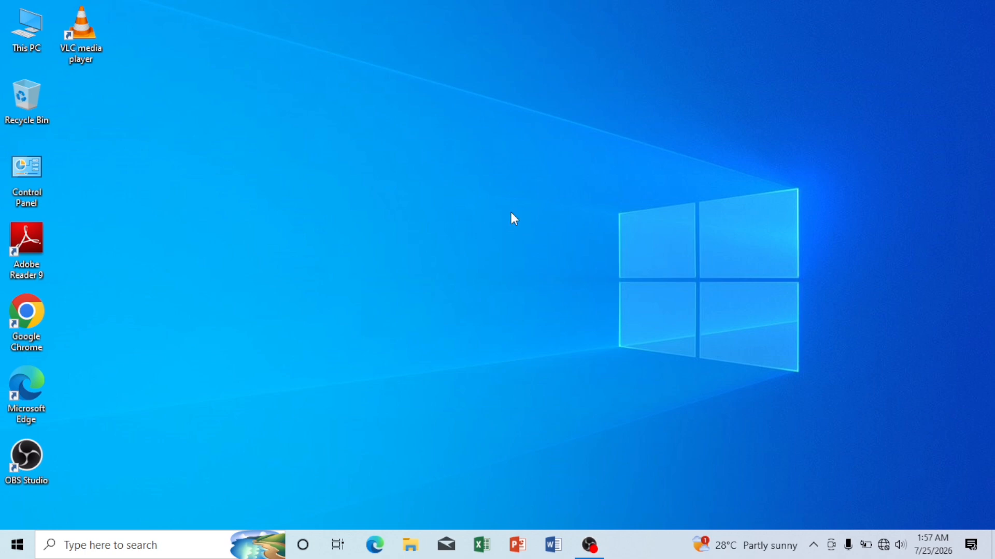
# Step: Look at the folders stored on Local Disk (D:) through This PC, and close the window when finished
pyautogui.doubleClick(31, 39)
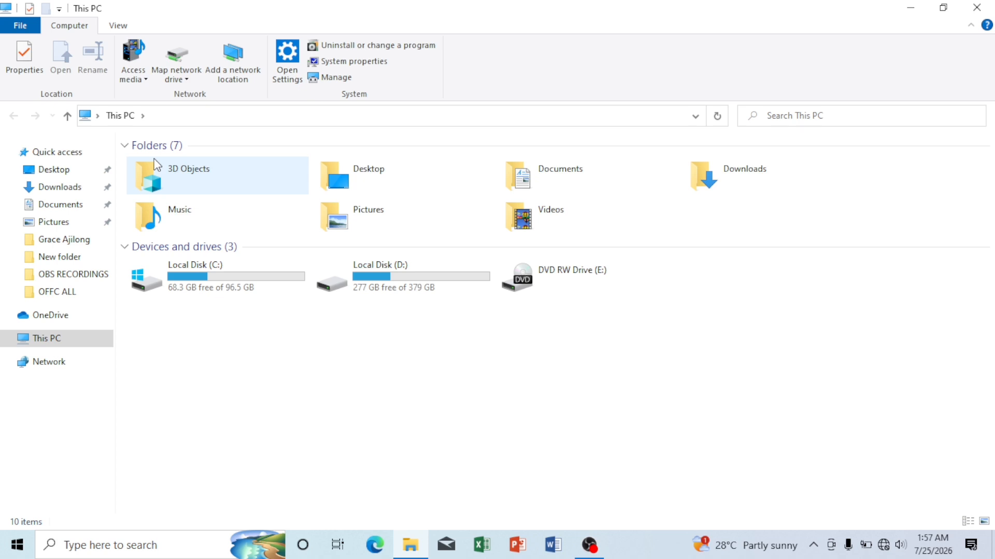
pyautogui.doubleClick(408, 277)
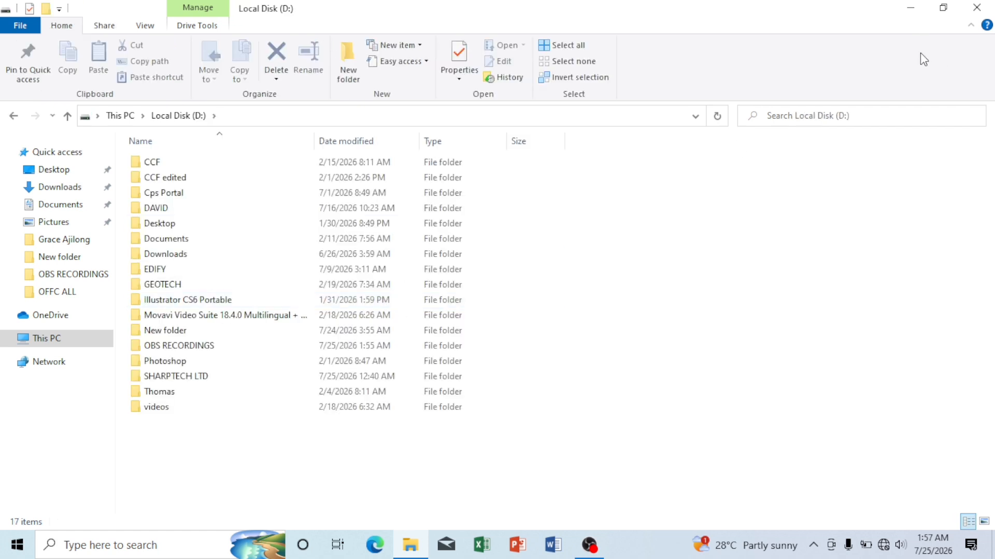
pyautogui.click(963, 13)
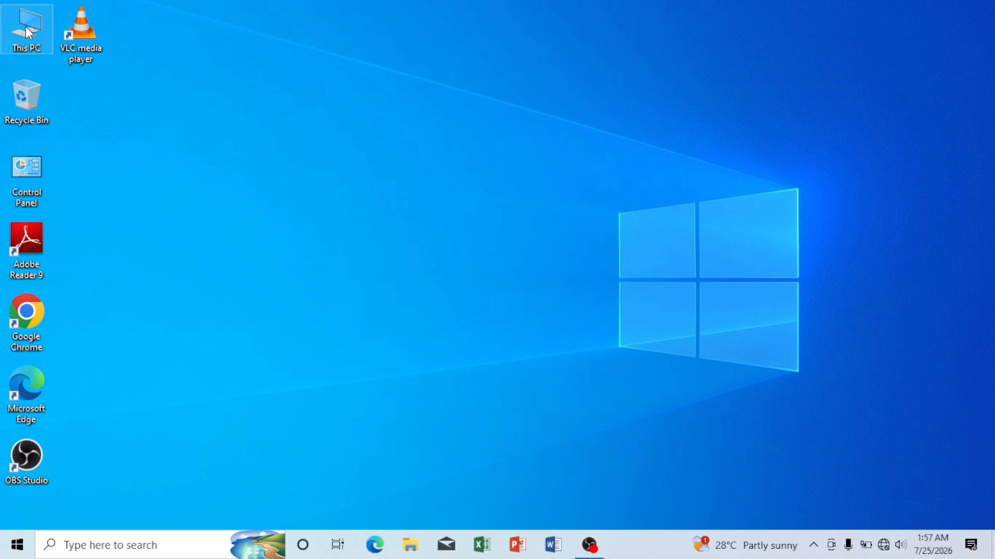
pyautogui.doubleClick(29, 33)
pyautogui.click(406, 281)
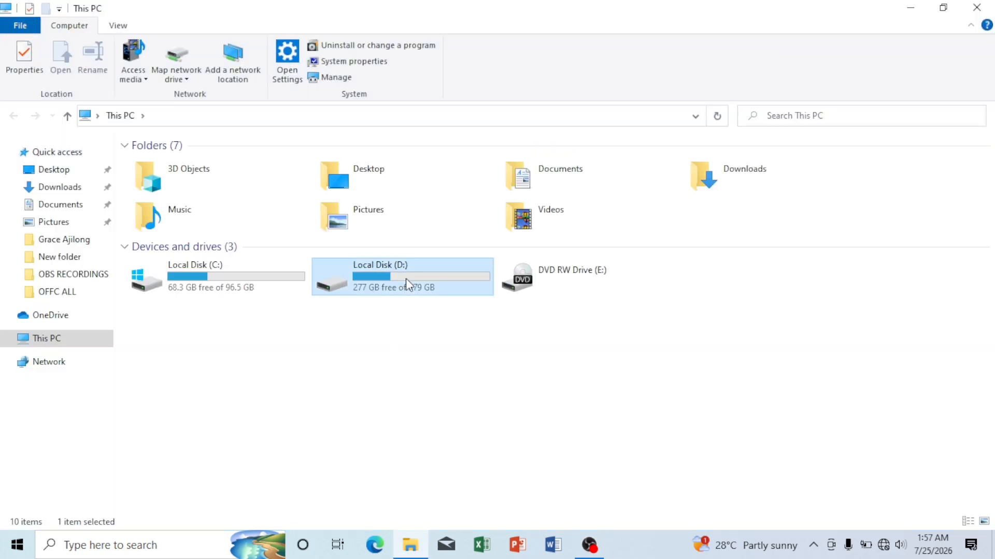
pyautogui.doubleClick(406, 278)
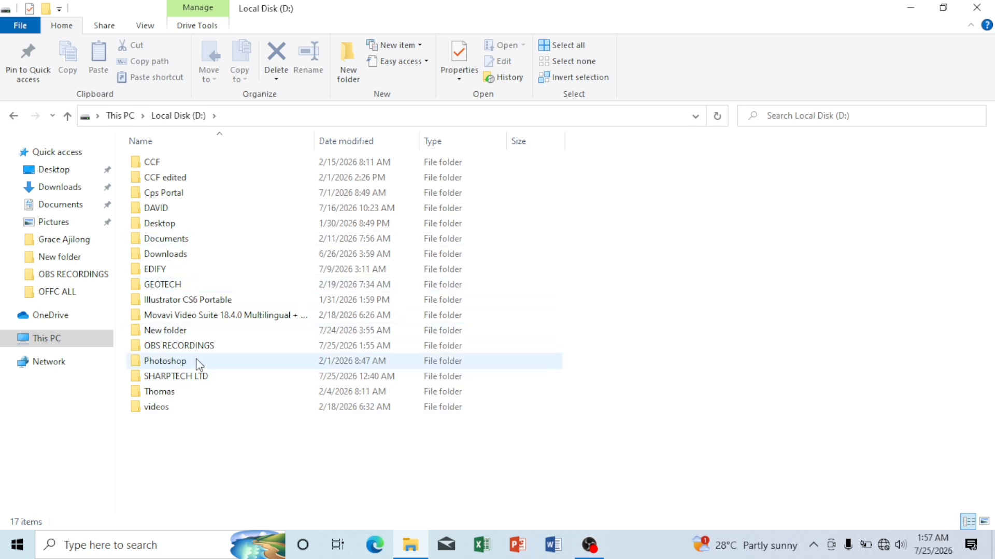
pyautogui.click(976, 7)
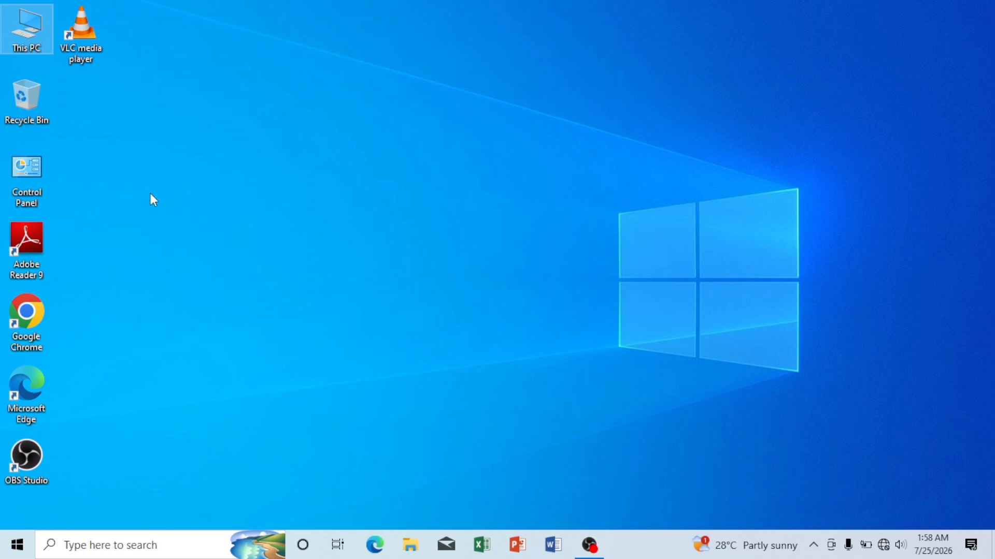
# Step: Create a new folder on the desktop and name it Lesson Notes
pyautogui.rightClick(256, 151)
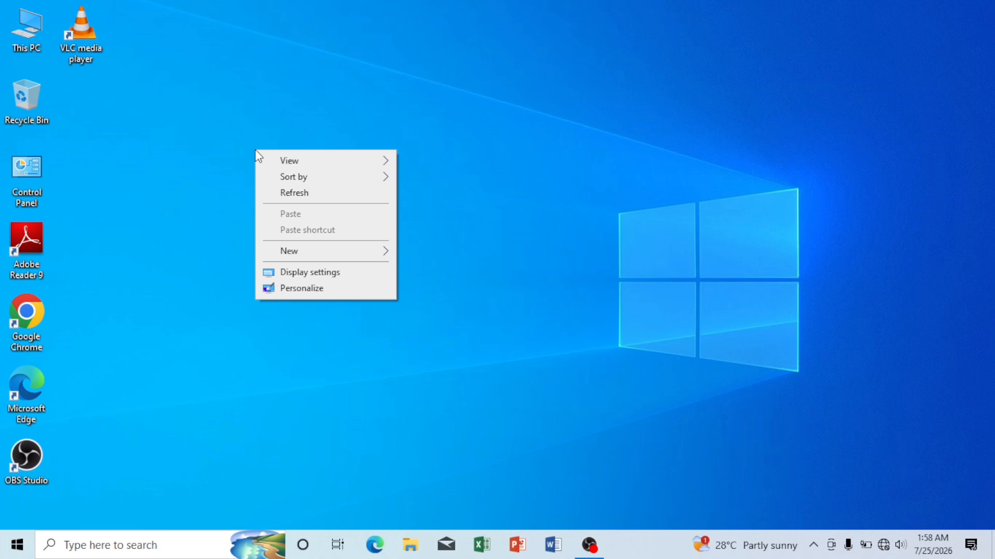
pyautogui.moveTo(288, 253)
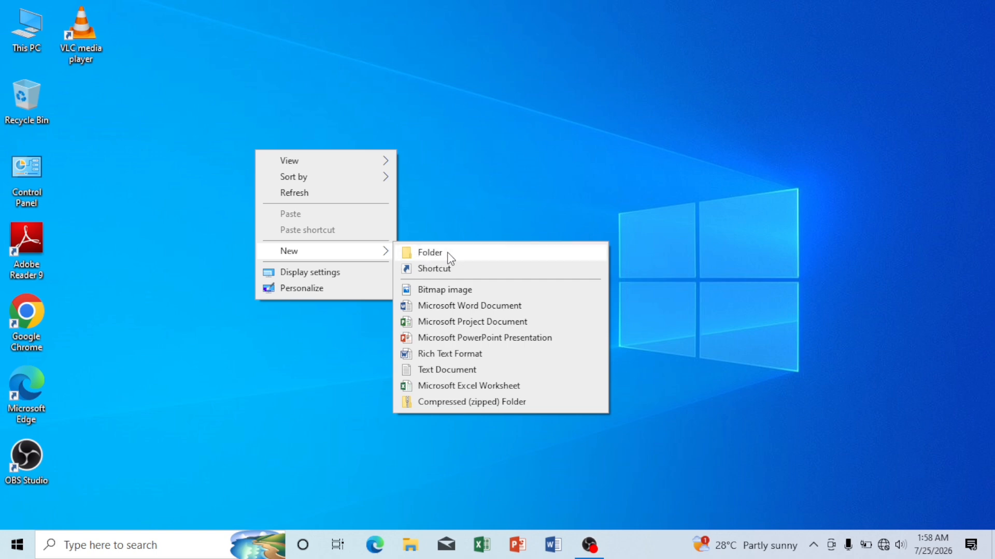
pyautogui.click(430, 252)
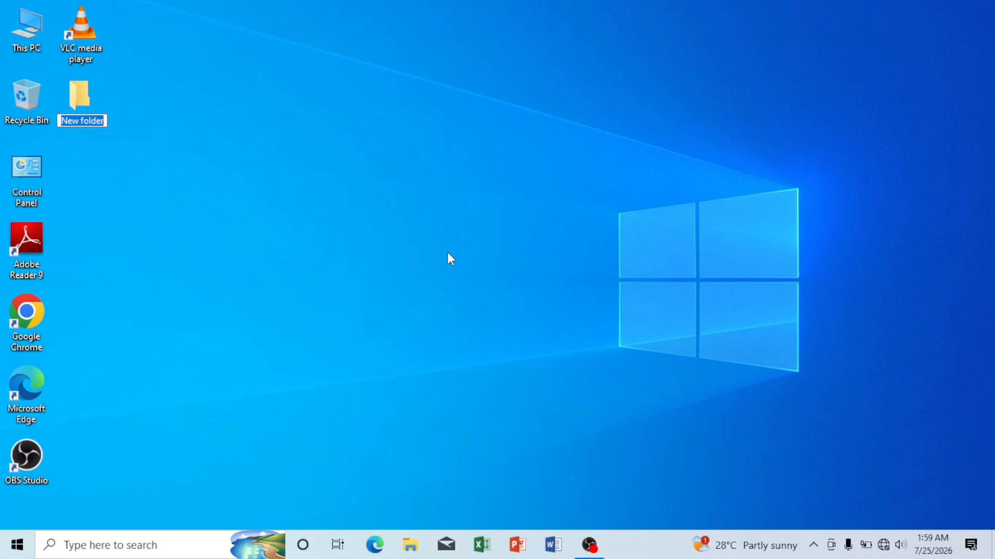
pyautogui.write('Less')
pyautogui.write('on')
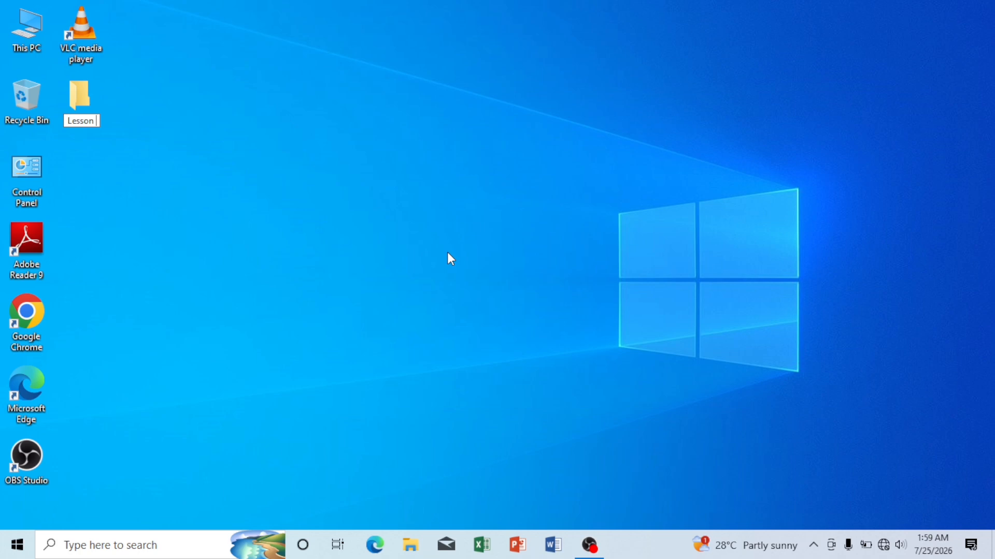
pyautogui.write('Notes')
pyautogui.press('Return')
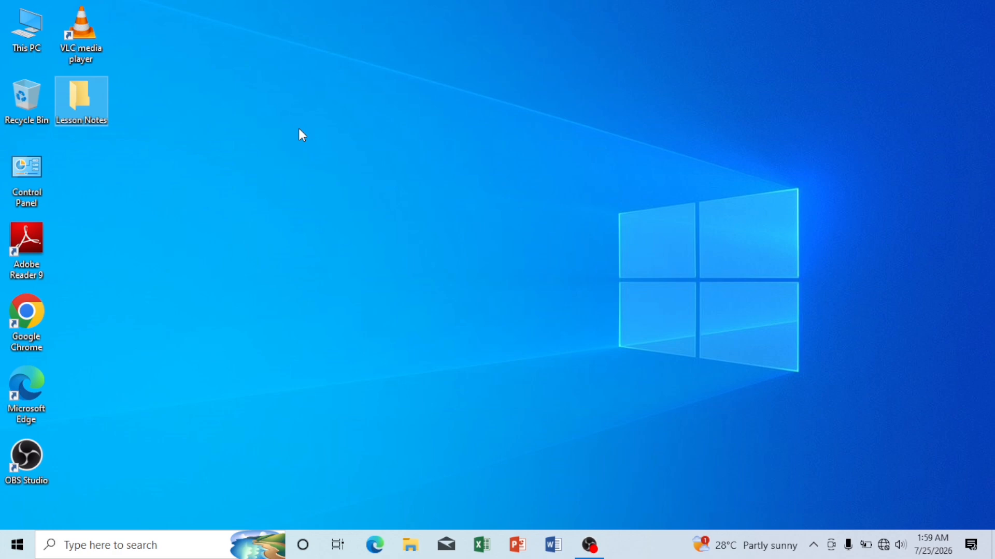
# Step: Open the Lesson Notes folder on the desktop to view its contents
pyautogui.doubleClick(88, 106)
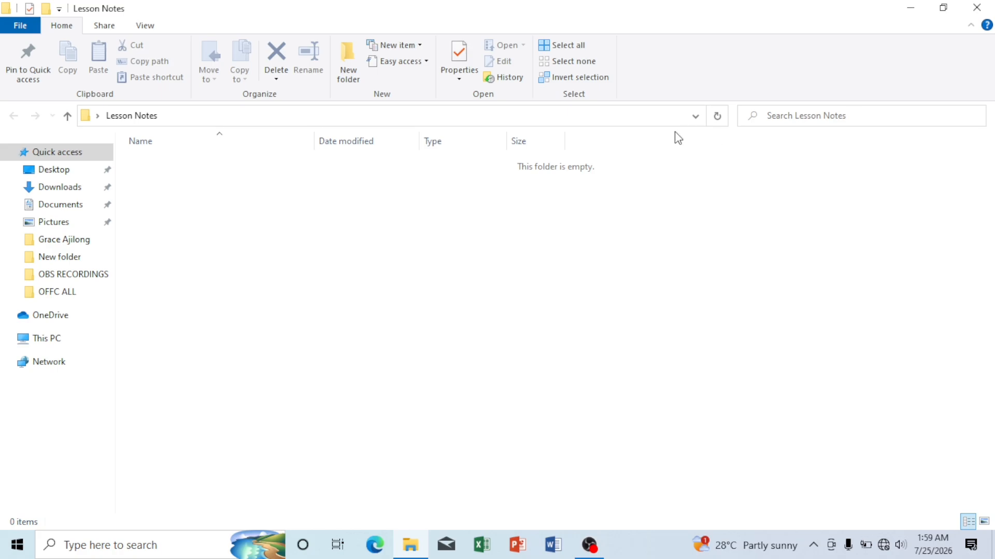
pyautogui.click(976, 8)
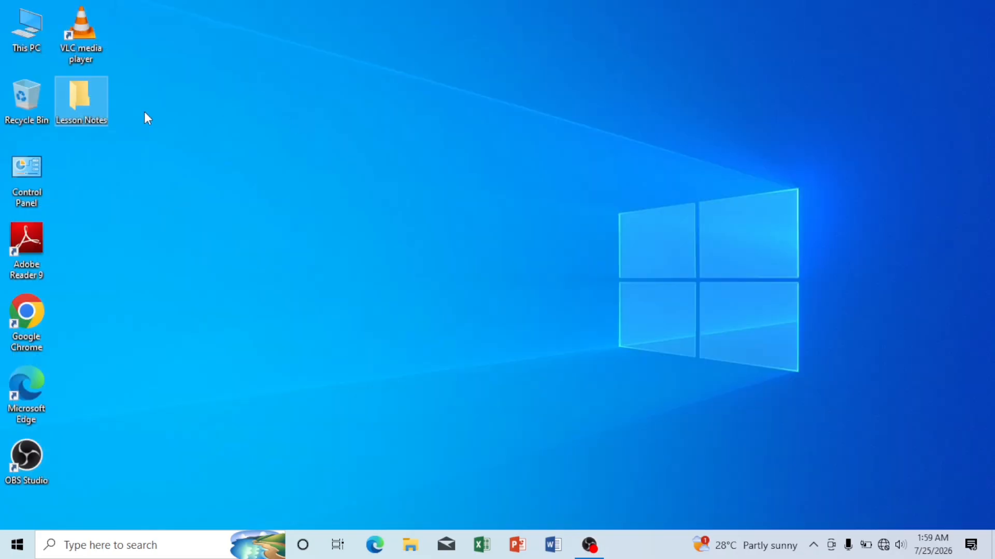
pyautogui.doubleClick(84, 92)
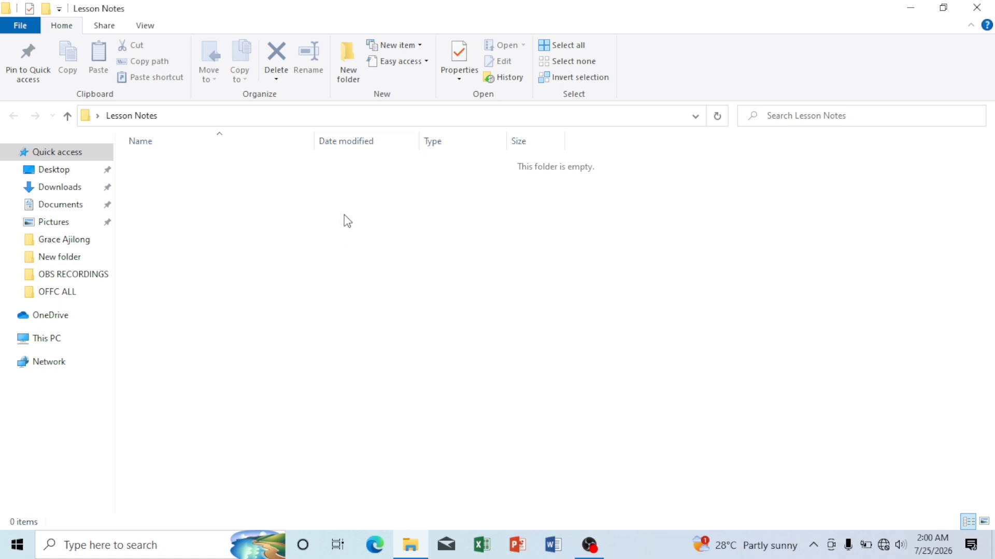
# Step: Create a subfolder named Computer Studies inside the Lesson Notes folder
pyautogui.rightClick(310, 199)
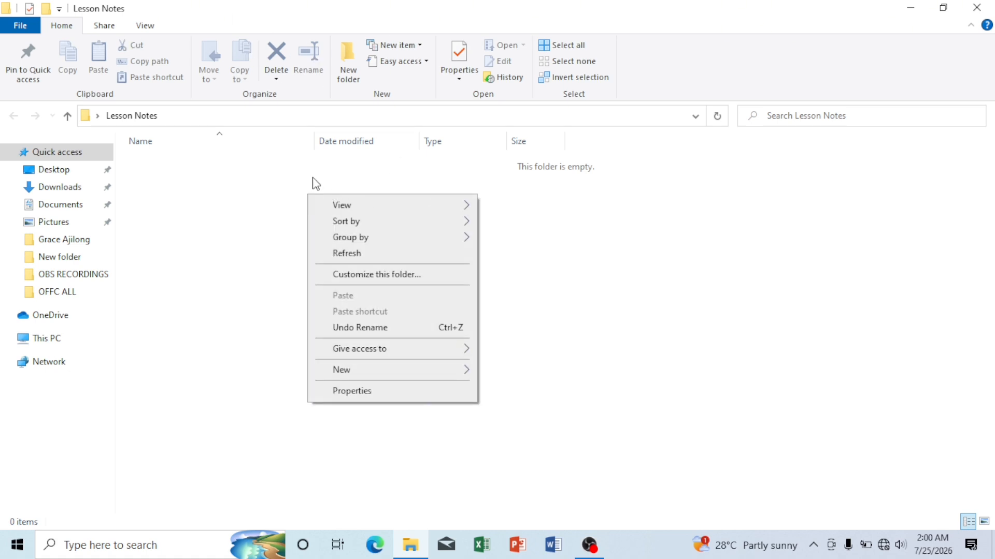
pyautogui.moveTo(349, 371)
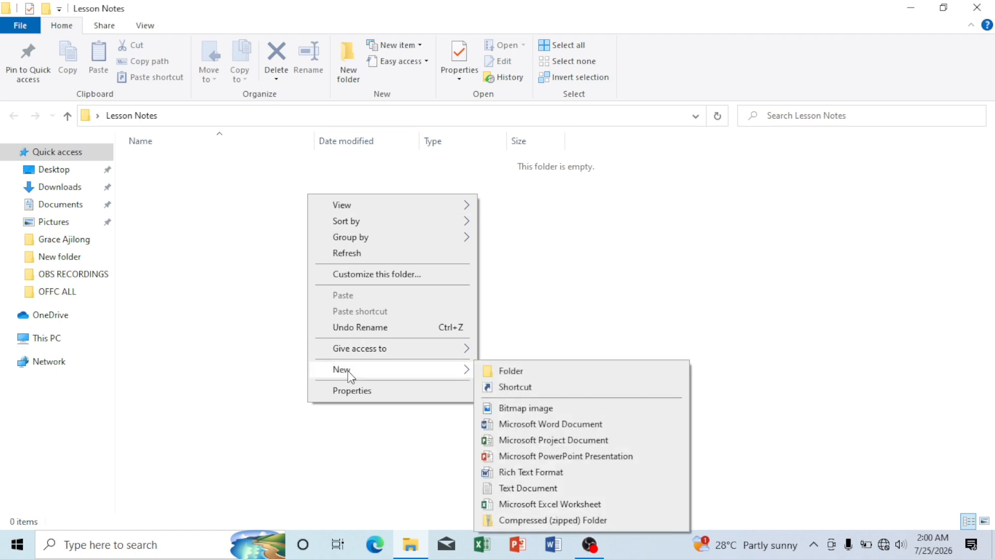
pyautogui.click(550, 374)
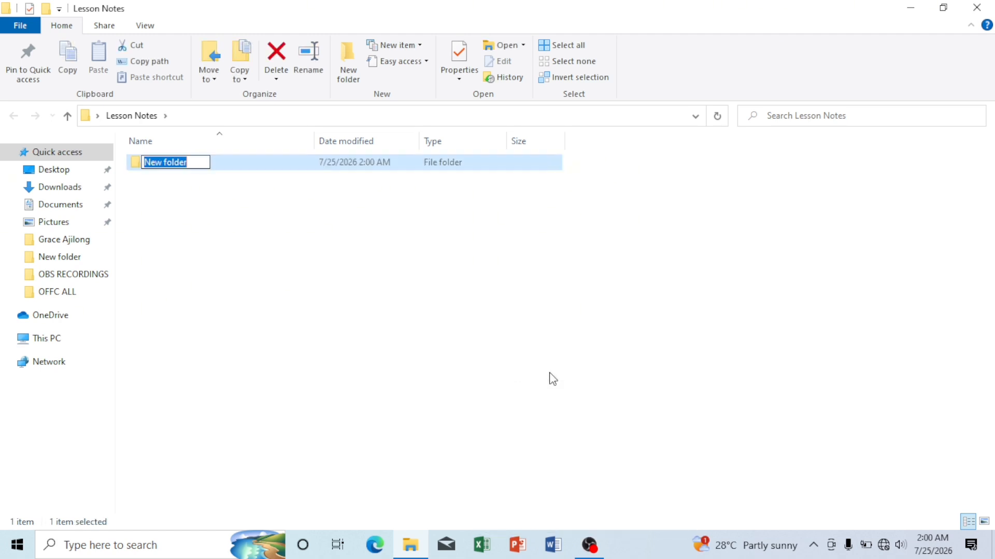
pyautogui.write('C')
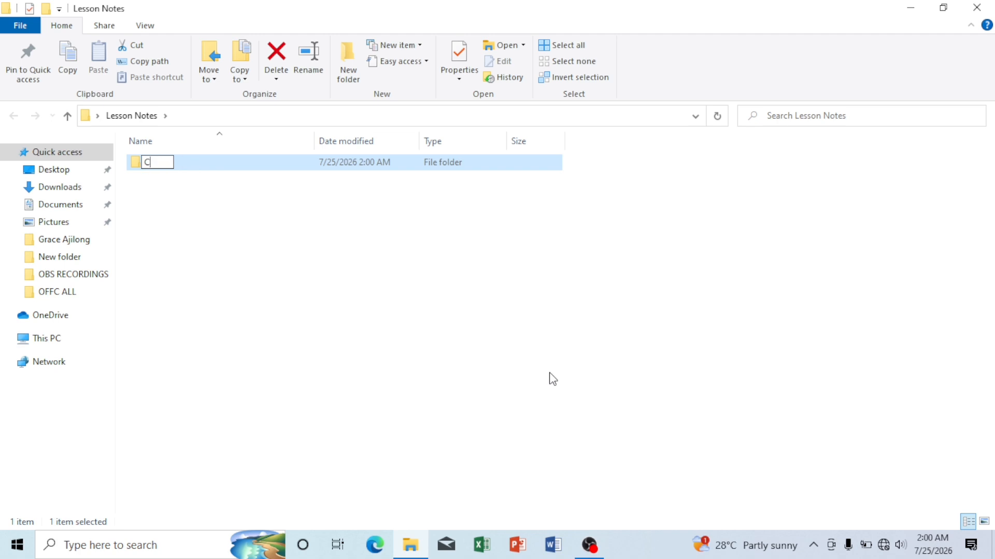
pyautogui.write('omputer ')
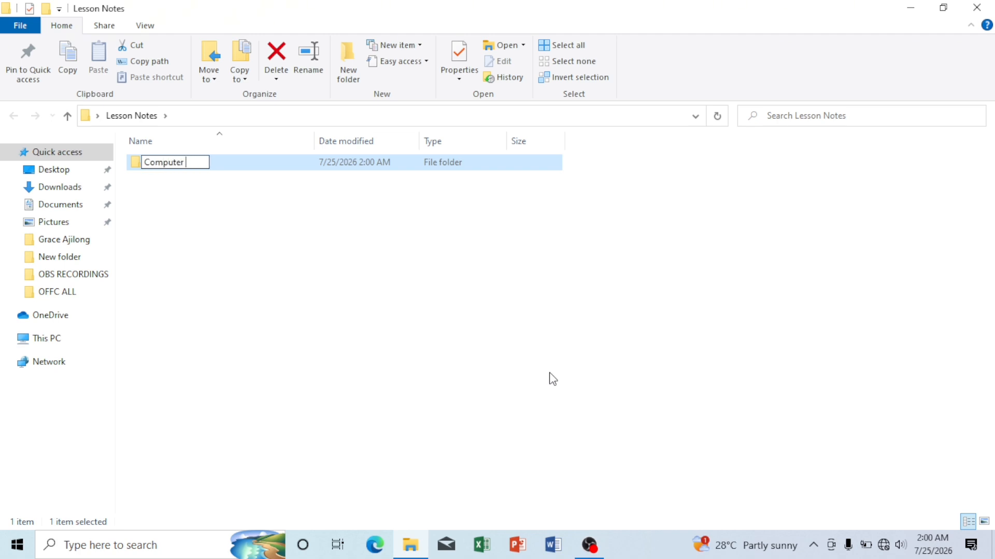
pyautogui.write('Studies')
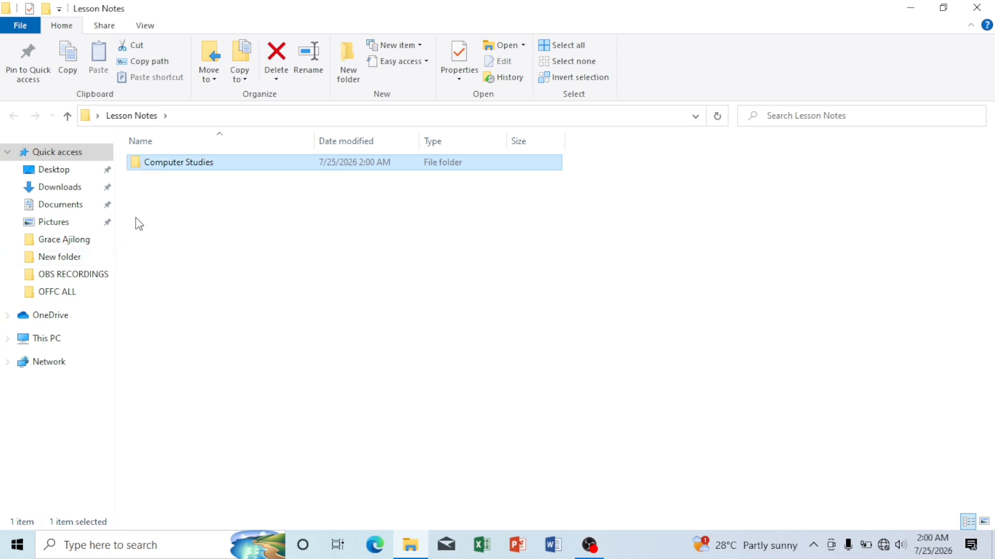
pyautogui.click(314, 247)
# Step: Create a second subfolder named Mathematics inside the Lesson Notes folder
pyautogui.rightClick(311, 242)
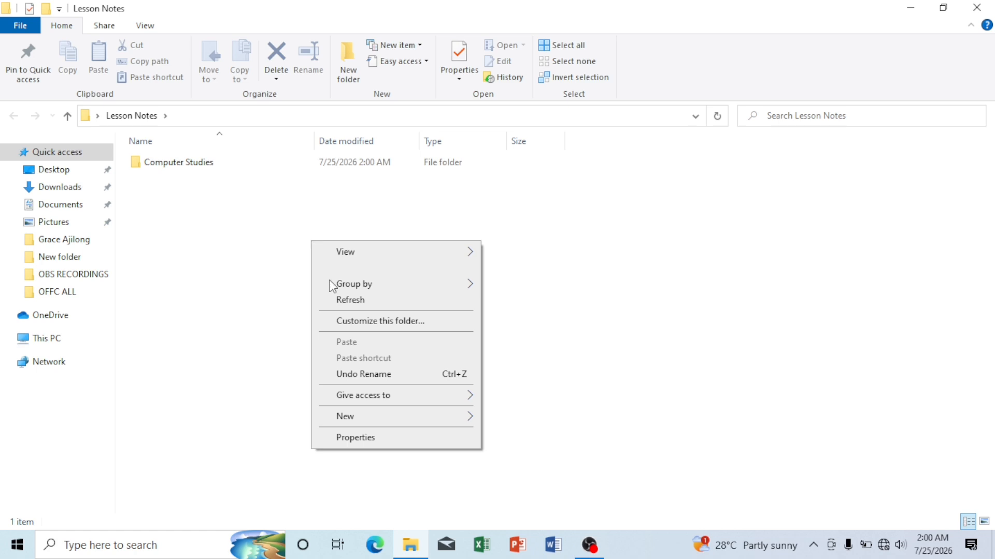
pyautogui.moveTo(352, 417)
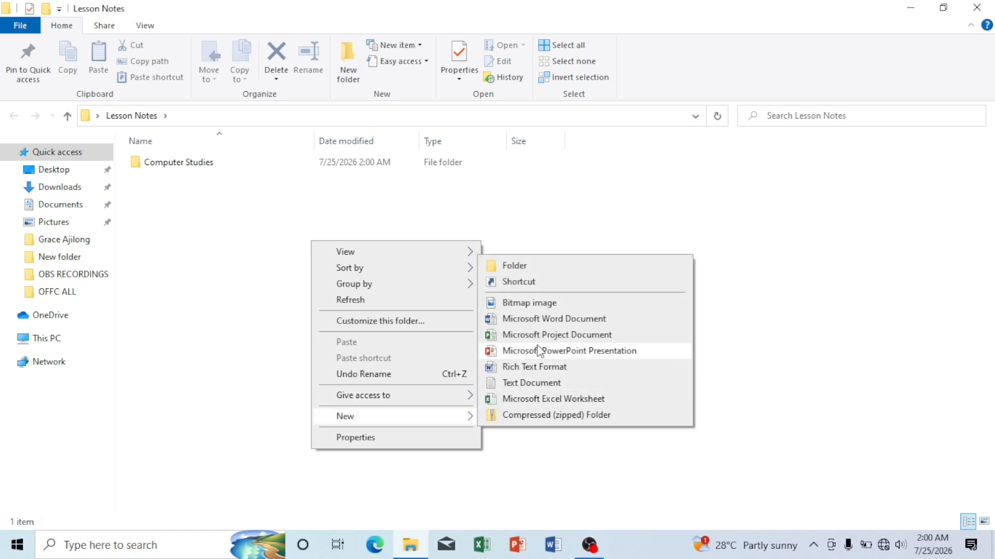
pyautogui.click(530, 267)
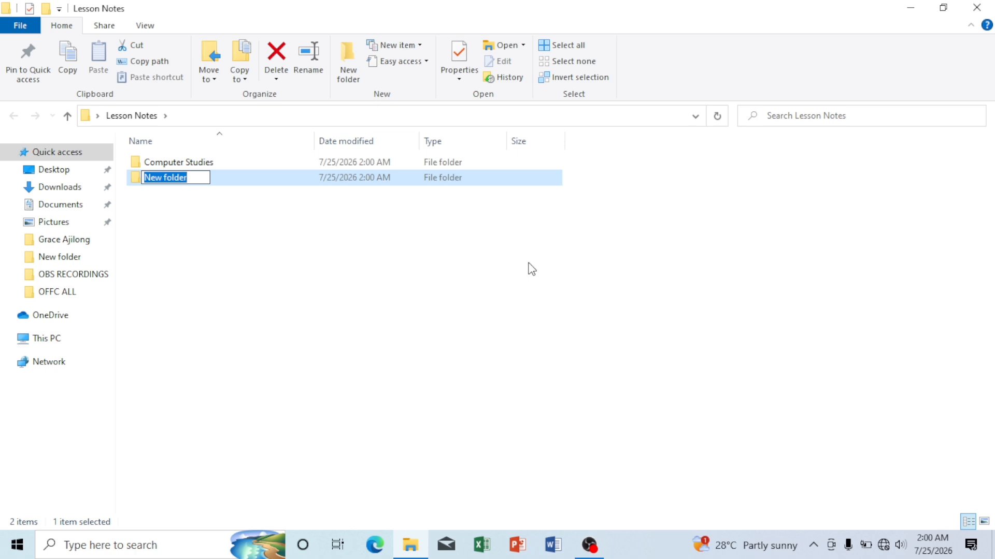
pyautogui.write('Math')
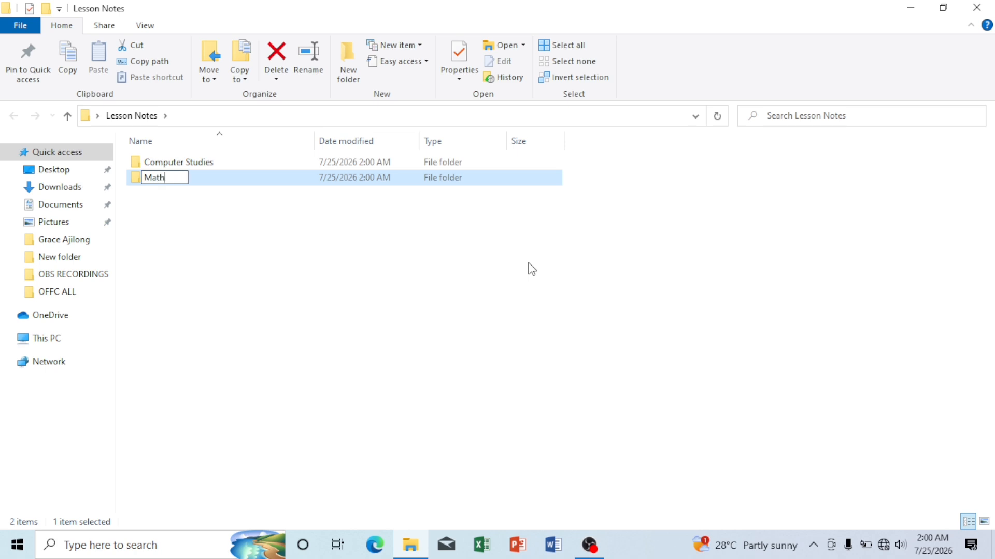
pyautogui.write('ematics')
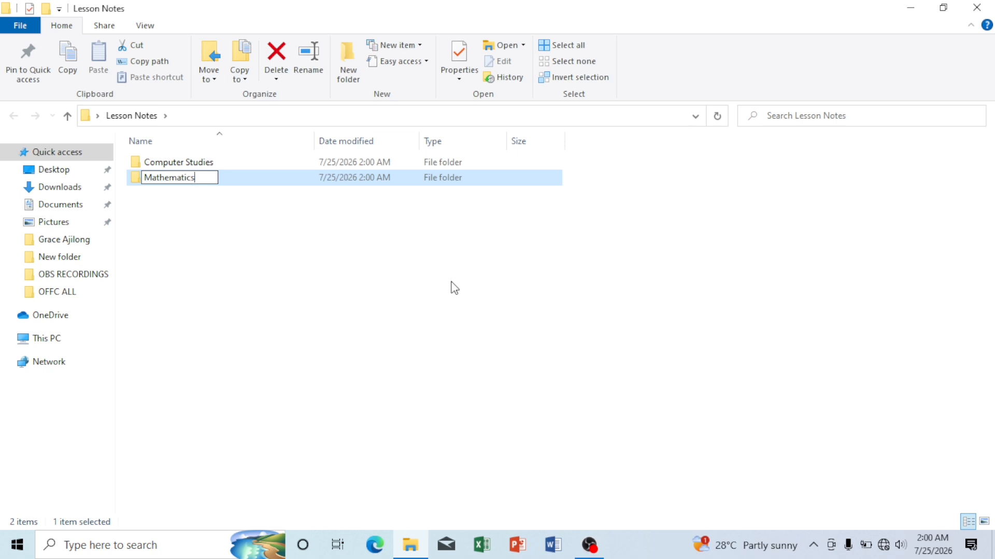
pyautogui.click(465, 258)
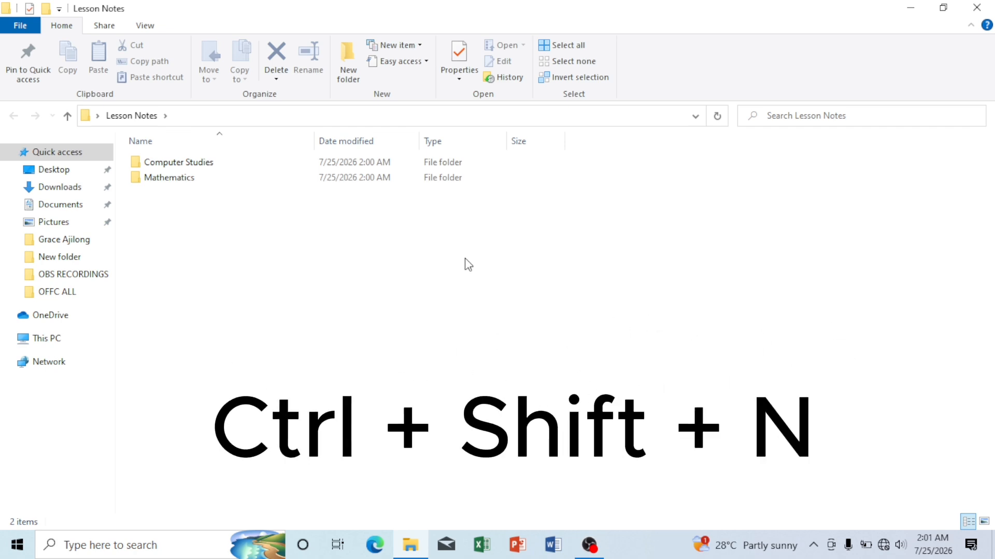
# Step: Add a third subfolder named Geography to the Lesson Notes folder
pyautogui.hotkey('ctrl', 'shift', 'n')
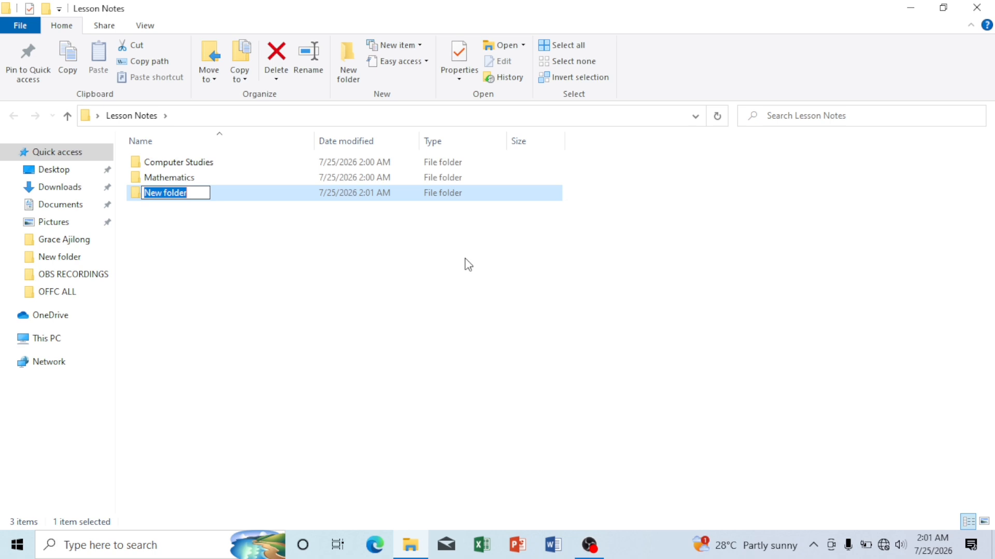
pyautogui.write('Geogra')
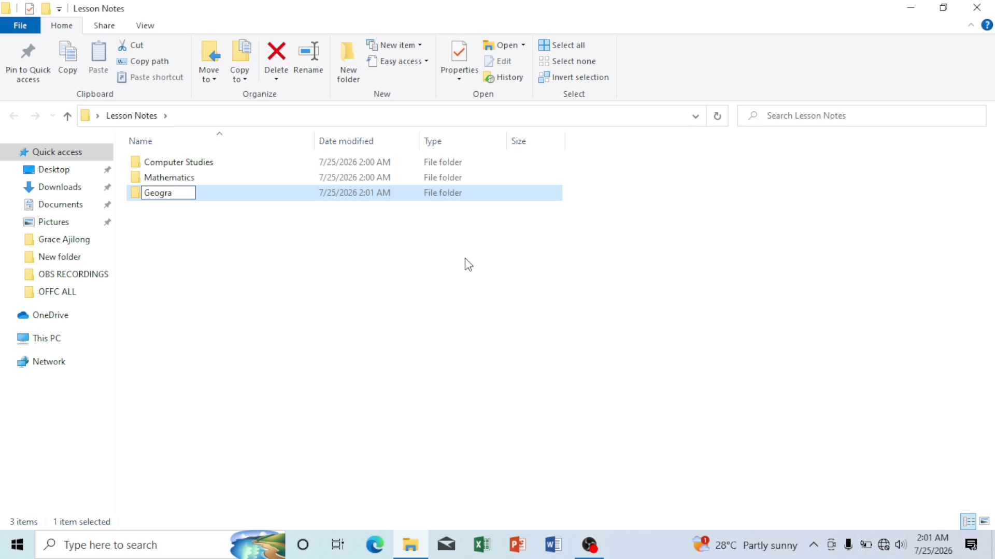
pyautogui.write('phy')
pyautogui.press('Return')
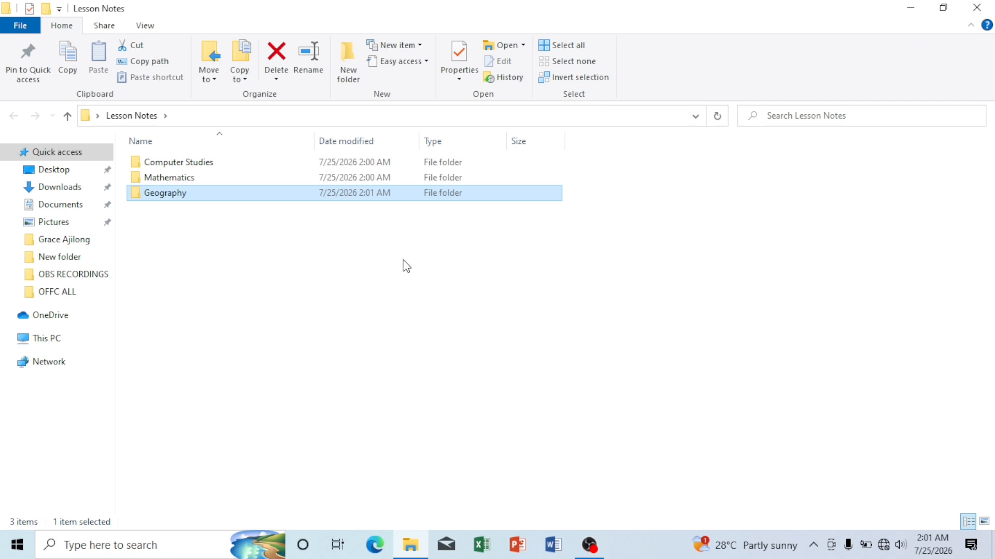
# Step: Restore the Lesson Notes window to its smaller size and maximize it again
pyautogui.click(944, 10)
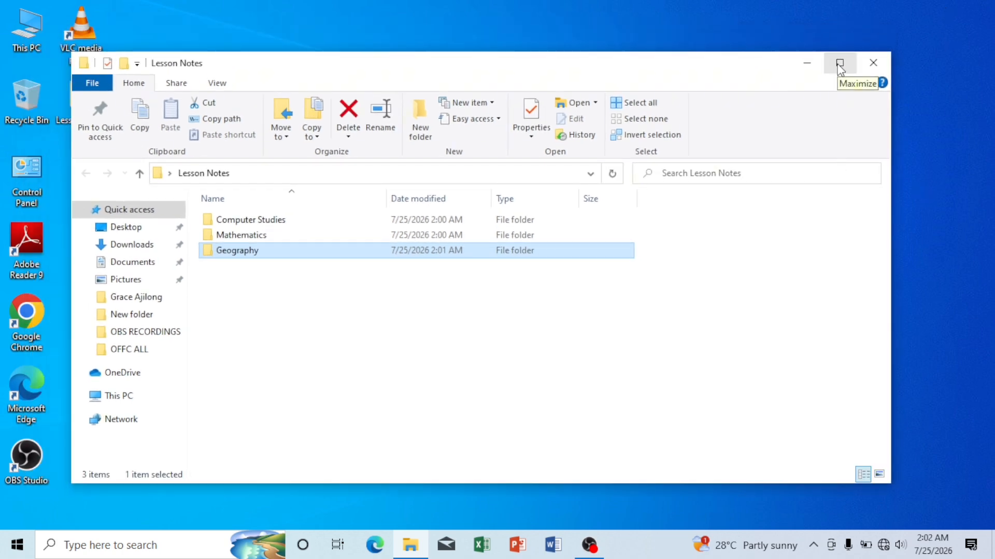
pyautogui.click(839, 67)
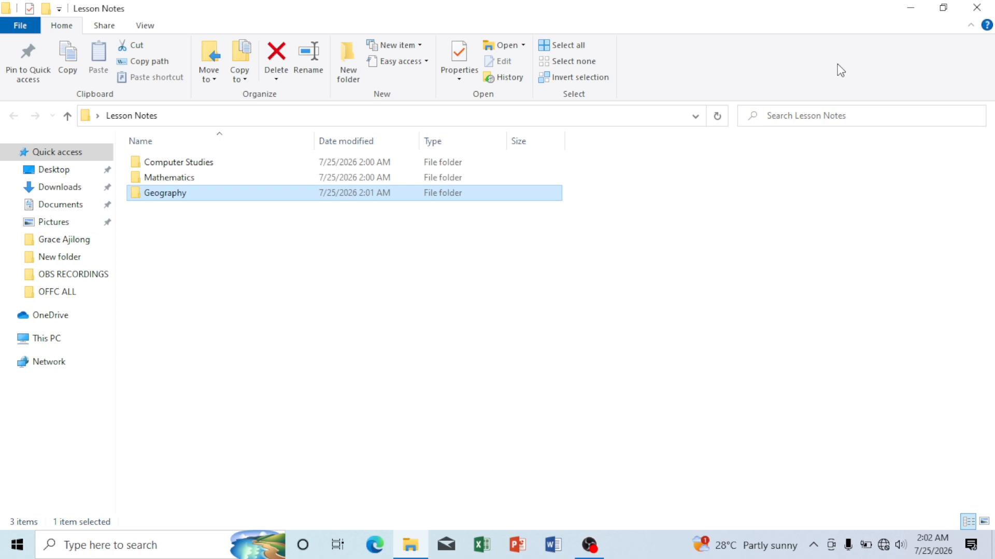
# Step: Restore the maximized Lesson Notes window to a floating size and widen it by extending its right edge in two stages
pyautogui.click(943, 8)
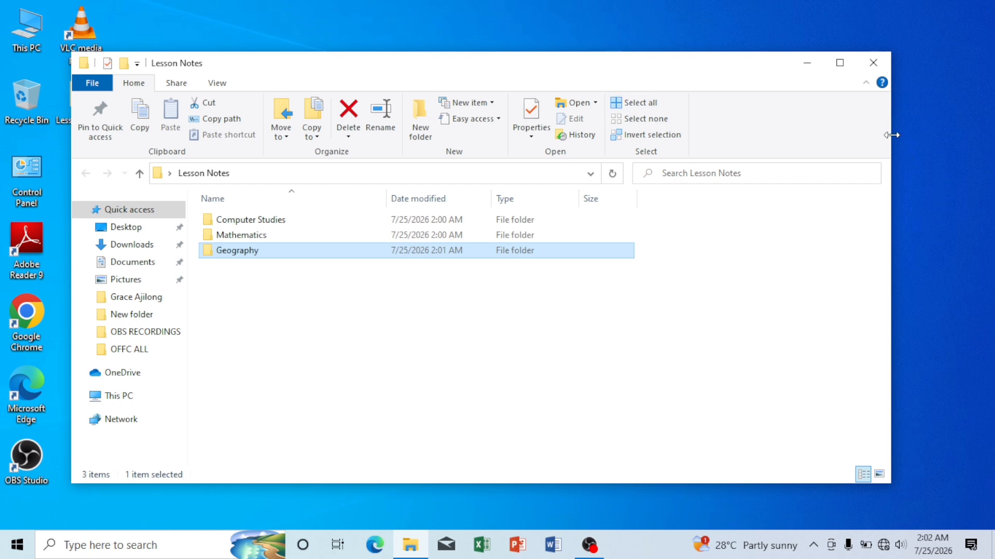
pyautogui.moveTo(891, 135); pyautogui.dragTo(941, 167)
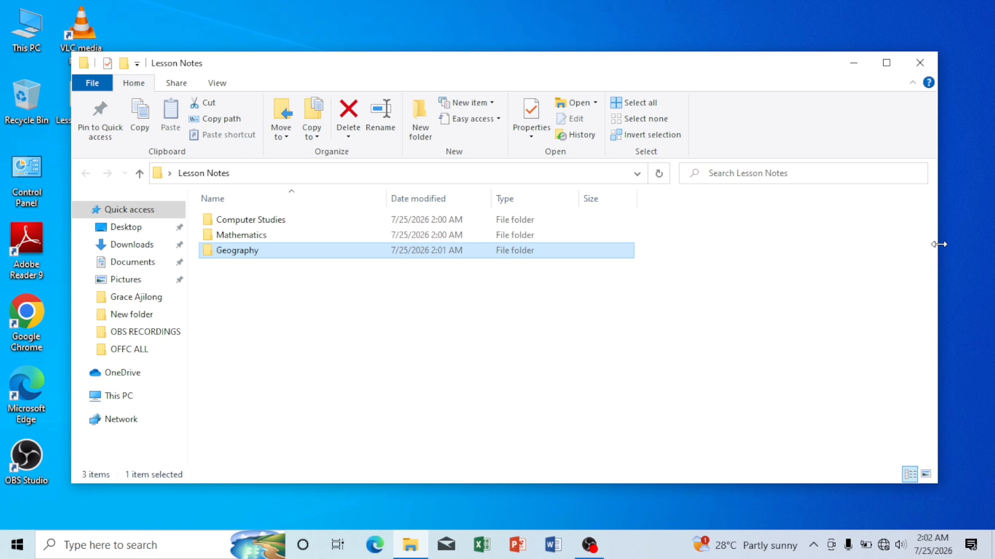
pyautogui.moveTo(939, 244); pyautogui.dragTo(960, 261)
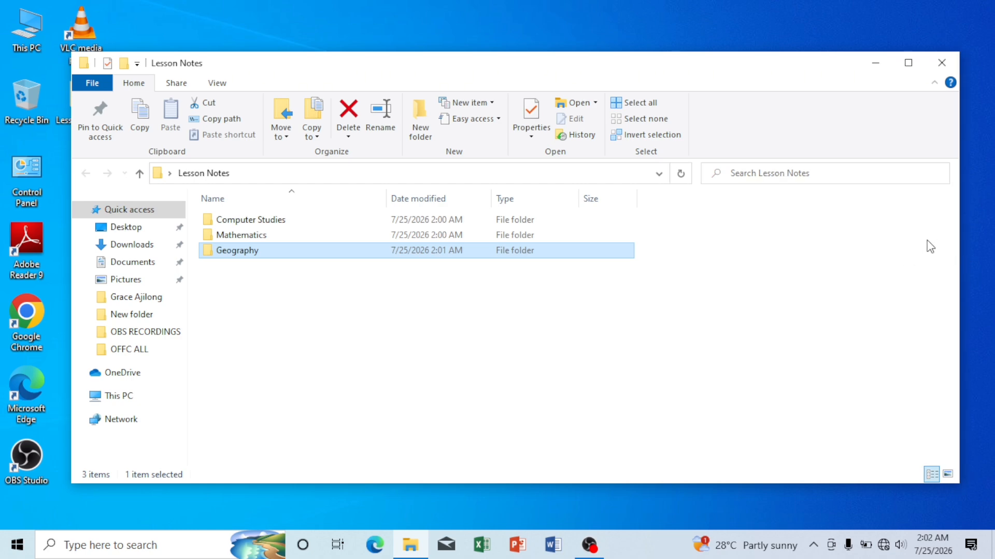
# Step: Narrow the floating Lesson Notes window to roughly half the screen's width, and maximize it
pyautogui.moveTo(957, 213); pyautogui.dragTo(561, 231)
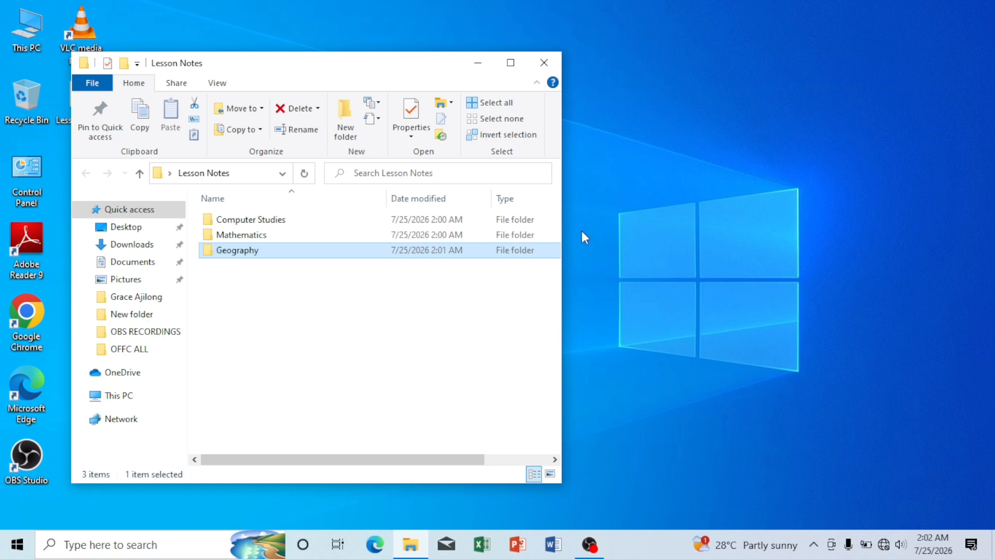
pyautogui.click(511, 62)
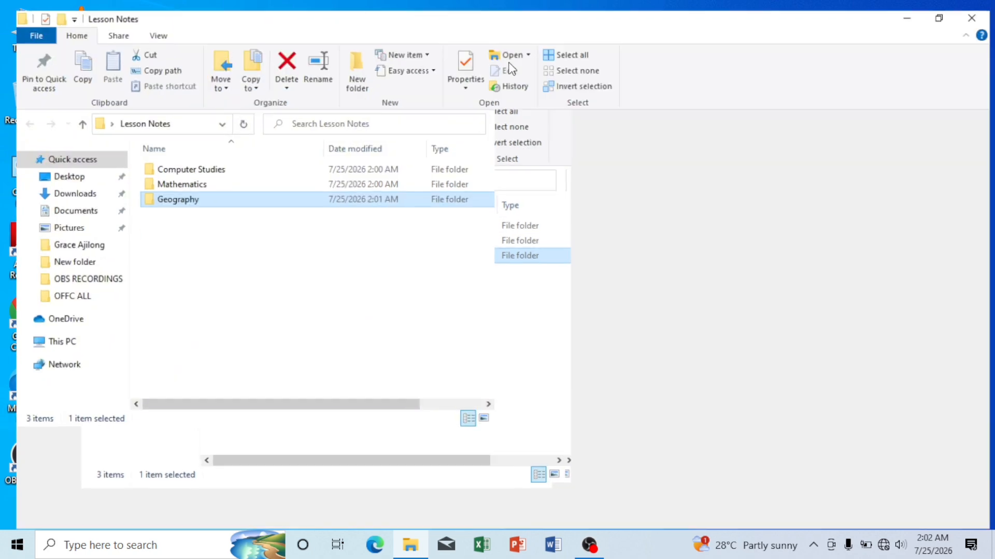
# Step: Minimize the Lesson Notes window and bring it back to the screen from its taskbar preview
pyautogui.click(910, 8)
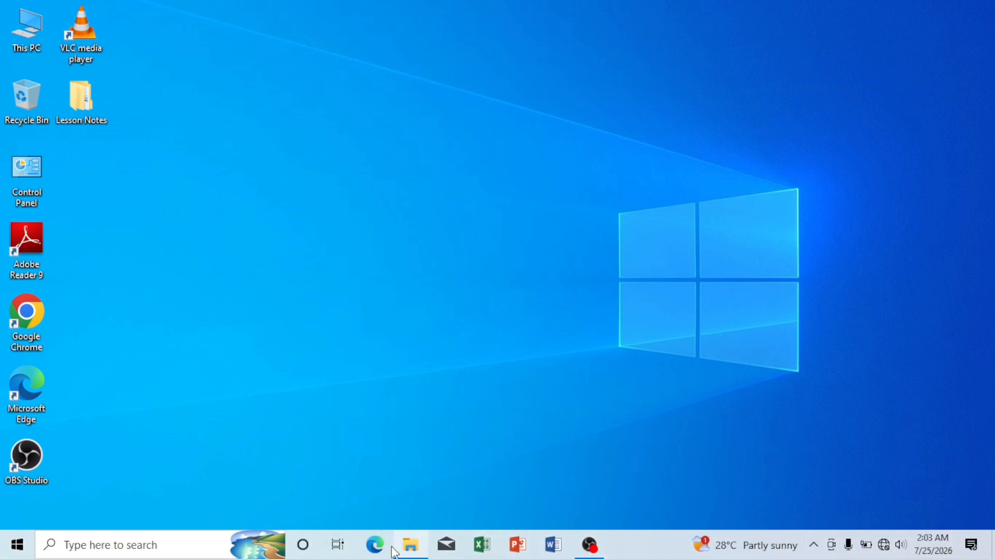
pyautogui.moveTo(417, 551)
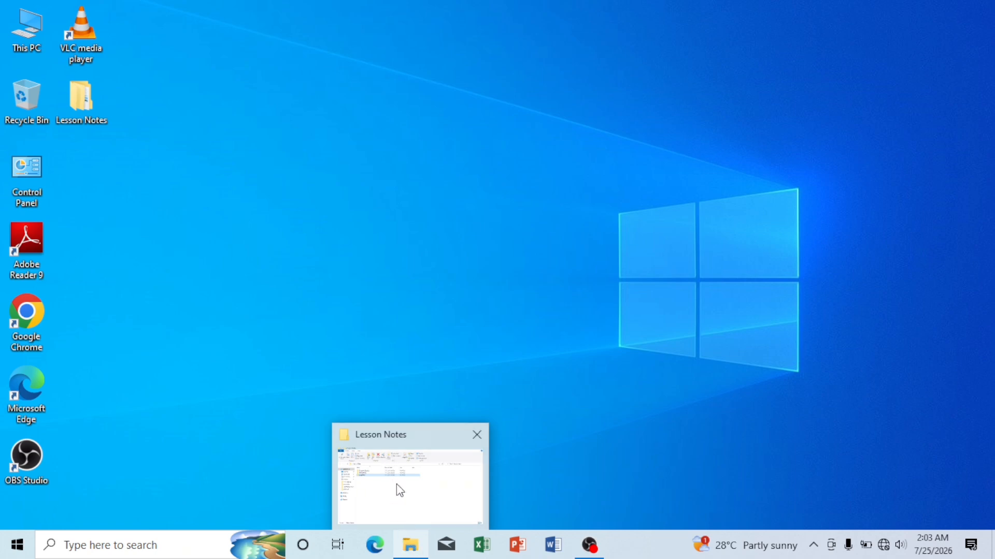
pyautogui.moveTo(396, 485)
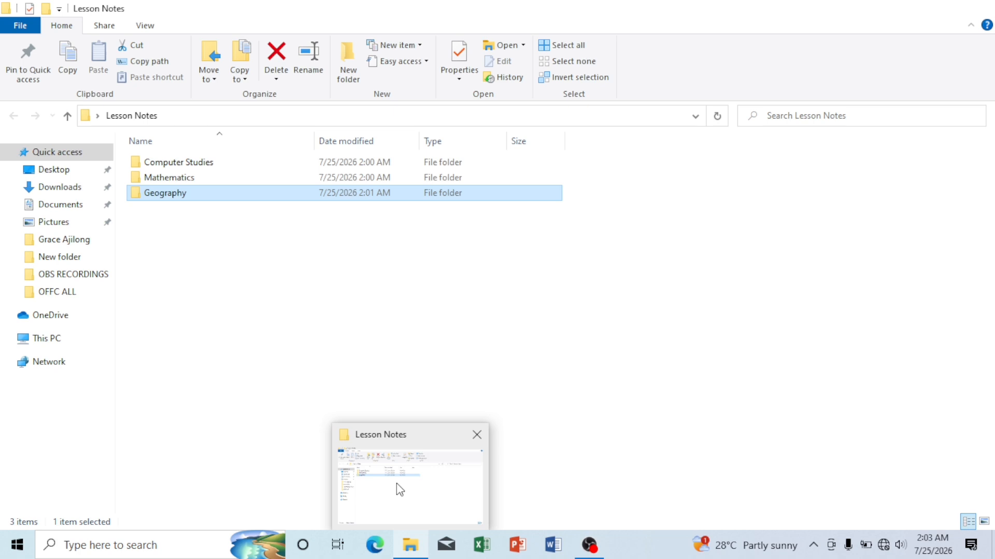
pyautogui.click(397, 484)
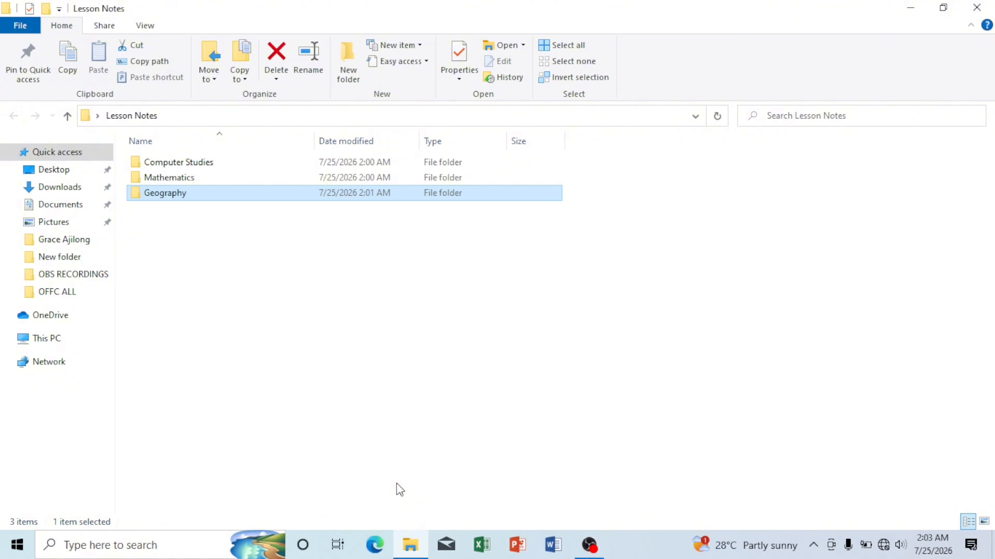
# Step: Restore the Lesson Notes window to its floating size and move it across the desktop to the right and back to the left
pyautogui.click(943, 8)
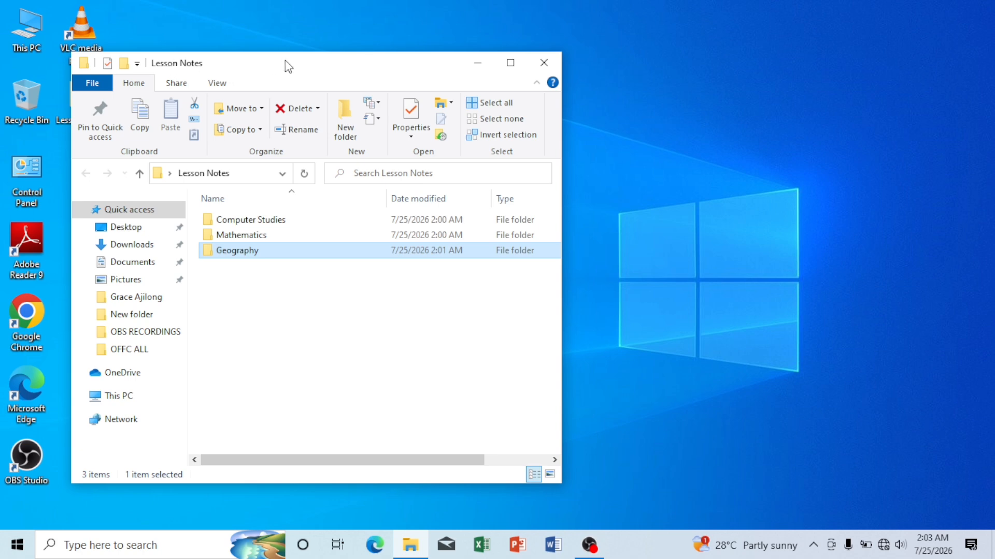
pyautogui.moveTo(285, 60); pyautogui.dragTo(653, 51)
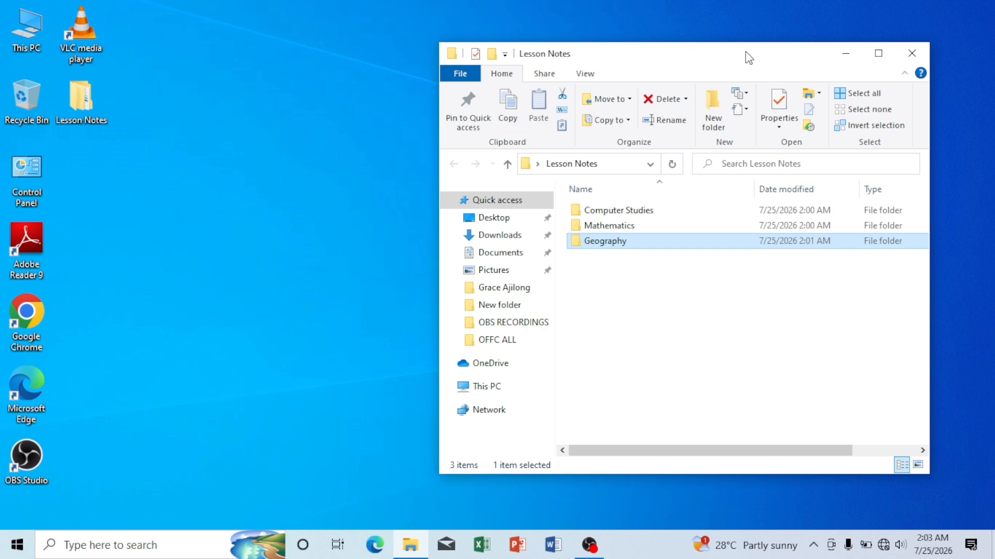
pyautogui.moveTo(746, 52); pyautogui.dragTo(402, 93)
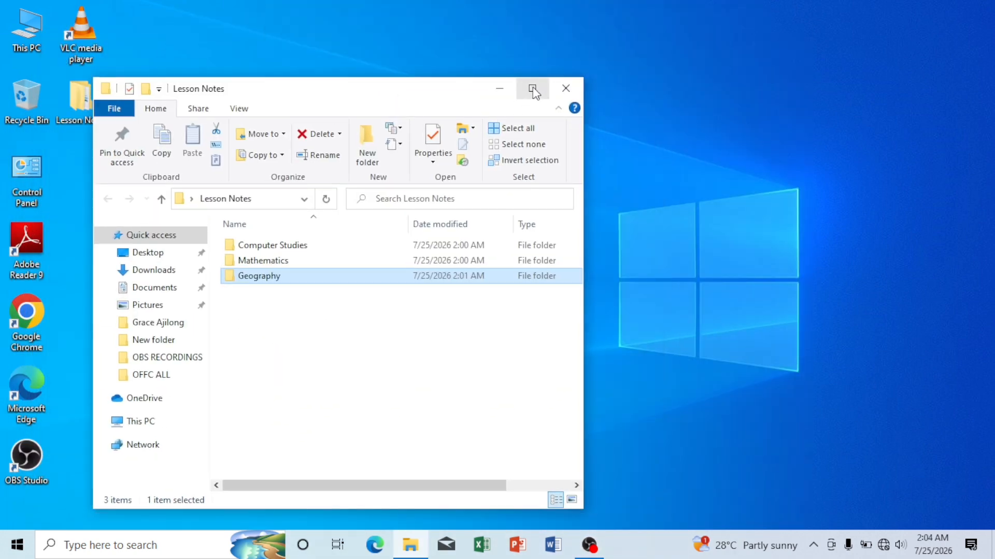
# Step: Maximize the Lesson Notes window once more and close it
pyautogui.click(532, 89)
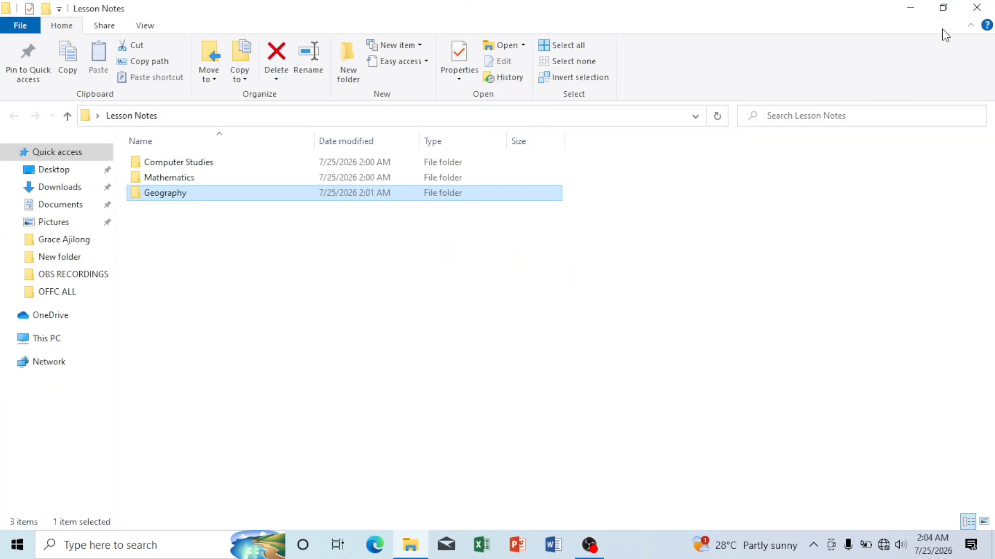
pyautogui.click(986, 9)
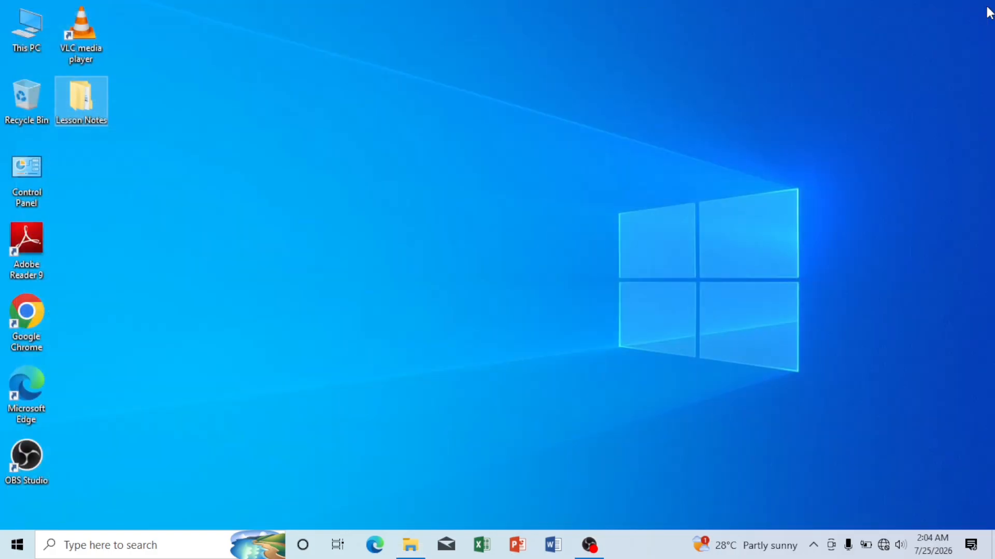